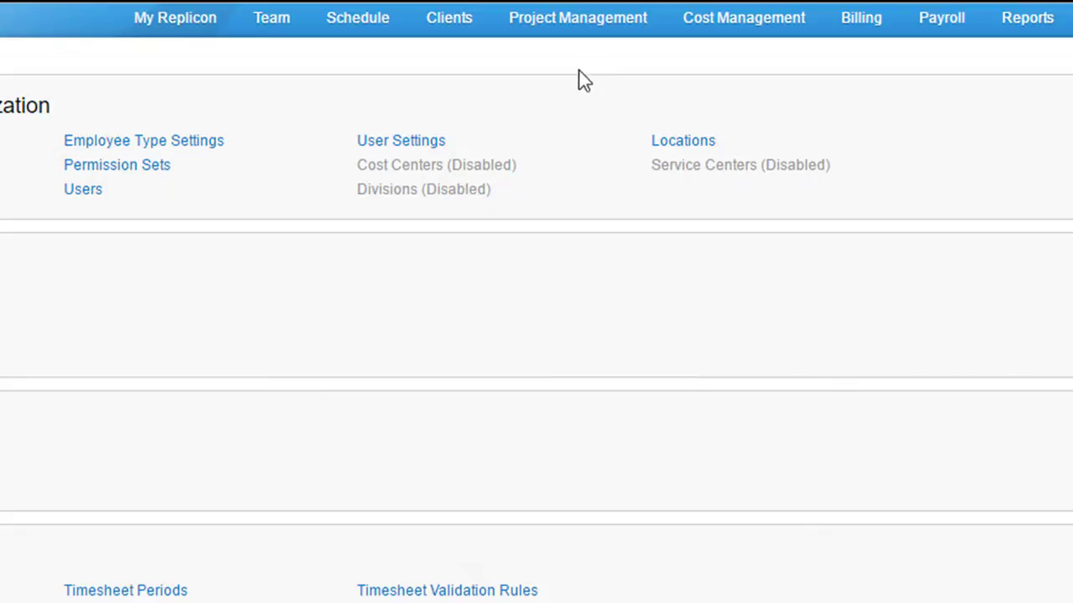
# Go to Project Management and open the Resources calendar of weekly booked hours per user.
pyautogui.click(602, 52)
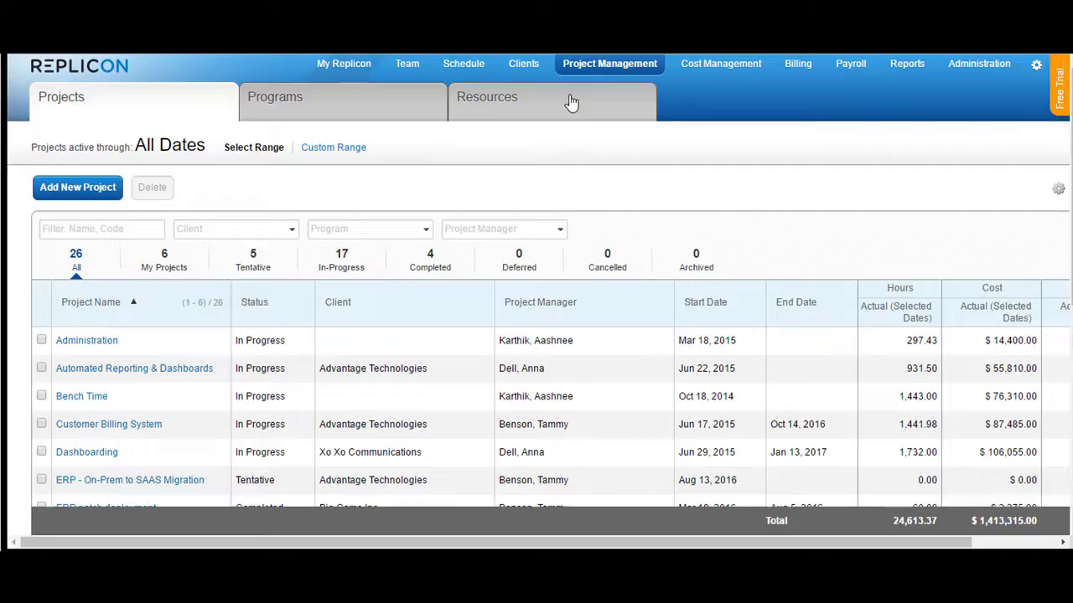
pyautogui.click(570, 102)
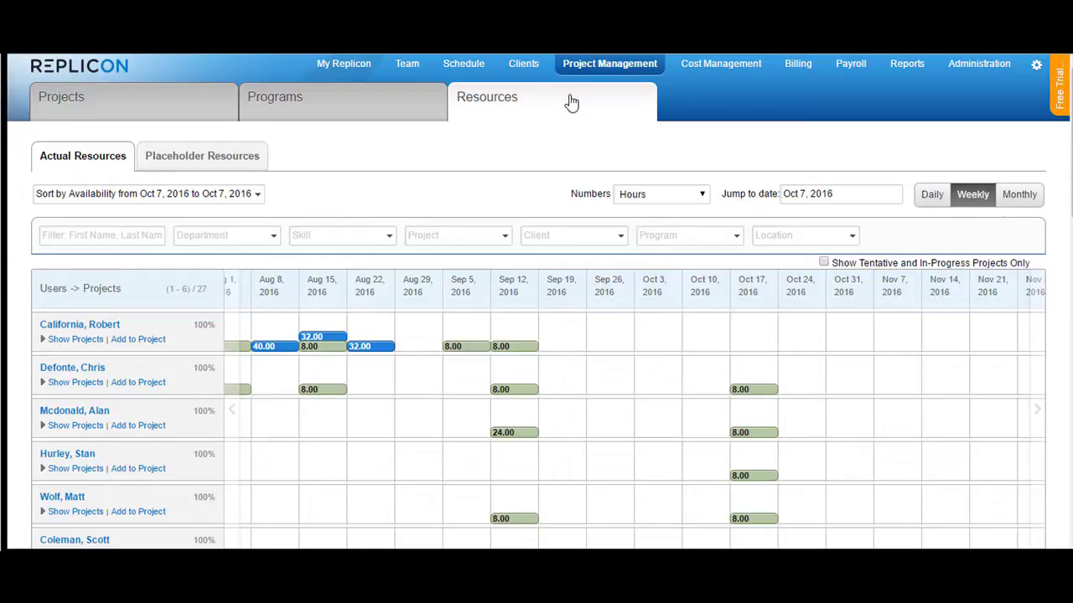
pyautogui.click(205, 194)
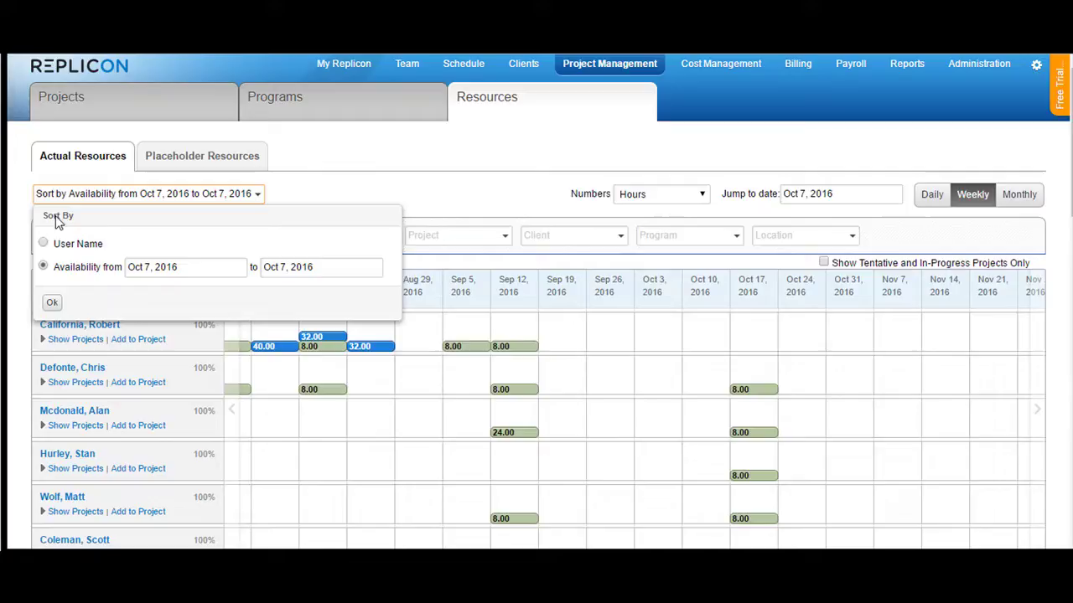
pyautogui.click(74, 244)
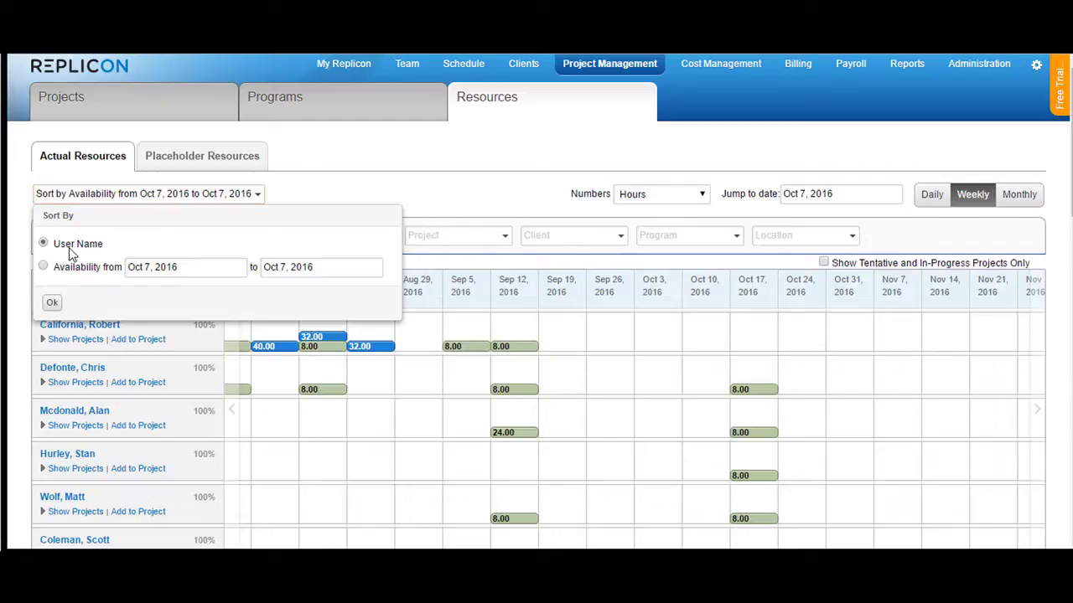
pyautogui.click(52, 302)
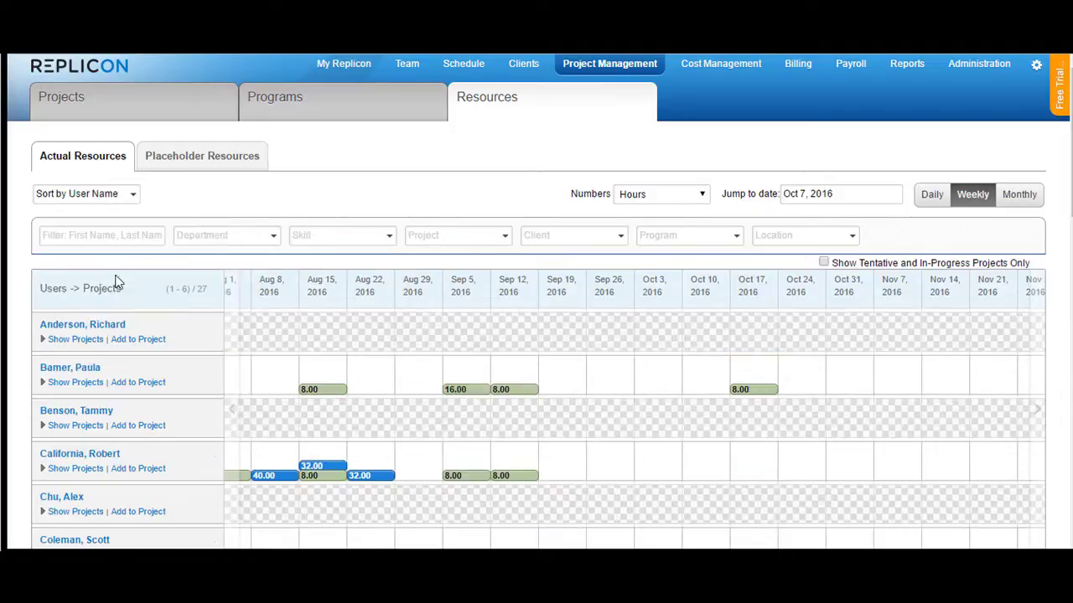
pyautogui.click(110, 241)
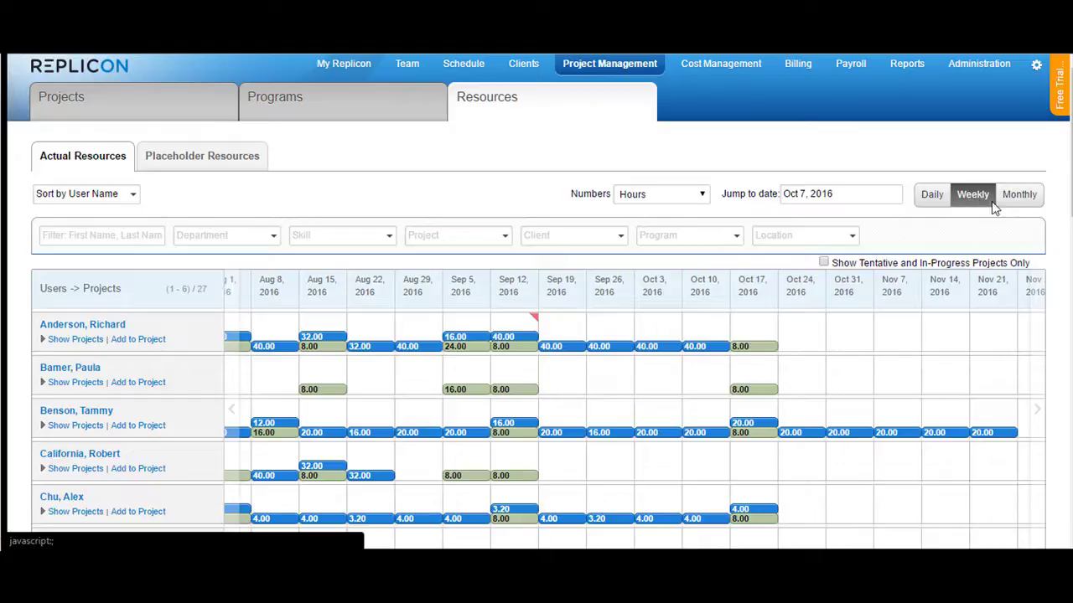
# Switch the calendar to Monthly columns after trying Daily, Weekly and the Jump to date picker.
pyautogui.click(931, 201)
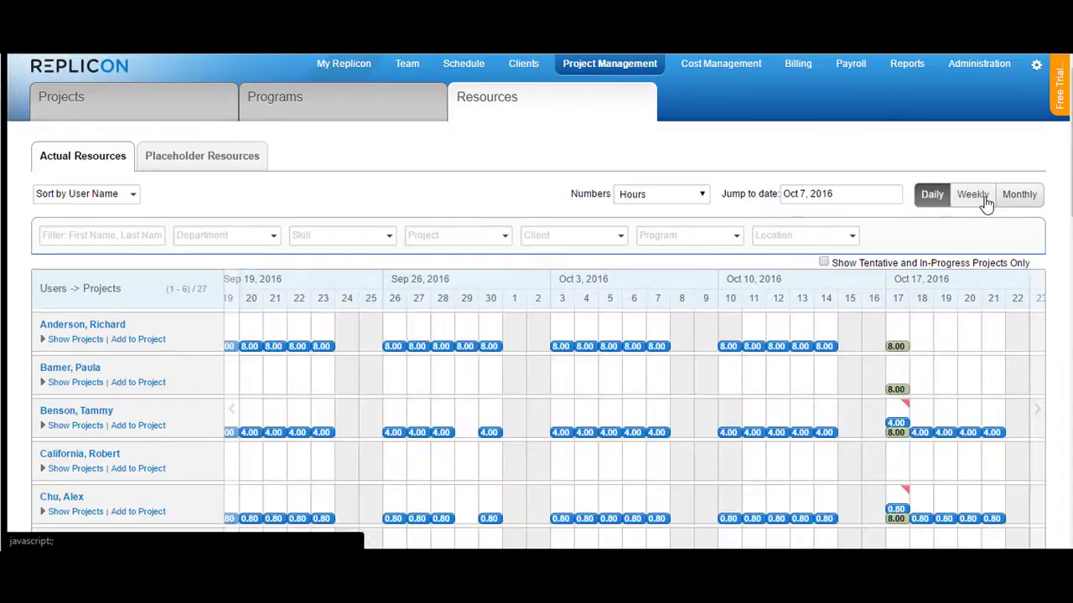
pyautogui.click(985, 201)
pyautogui.click(1028, 201)
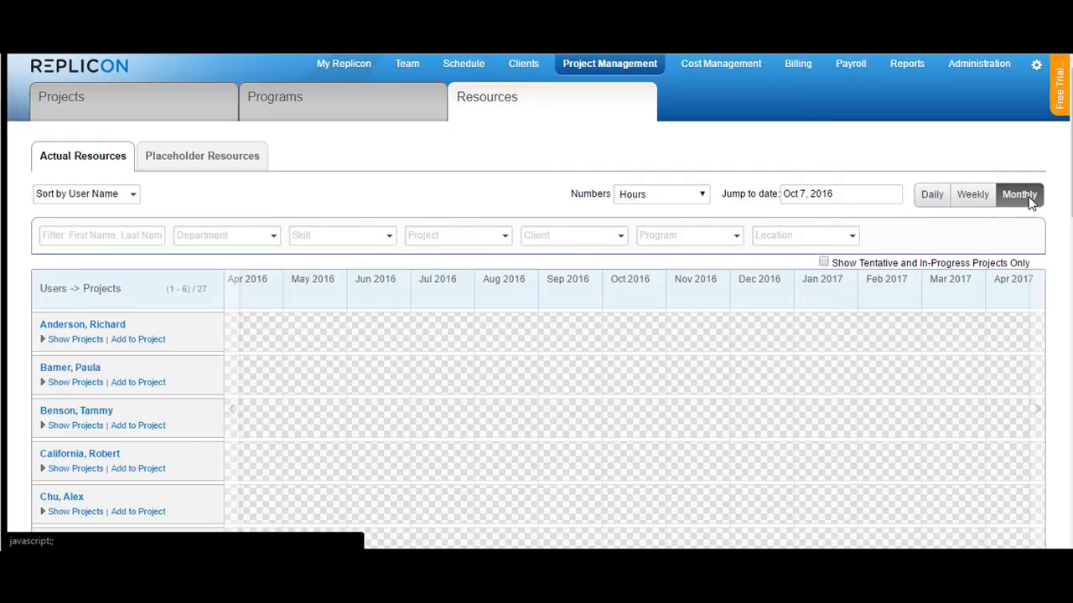
pyautogui.click(805, 194)
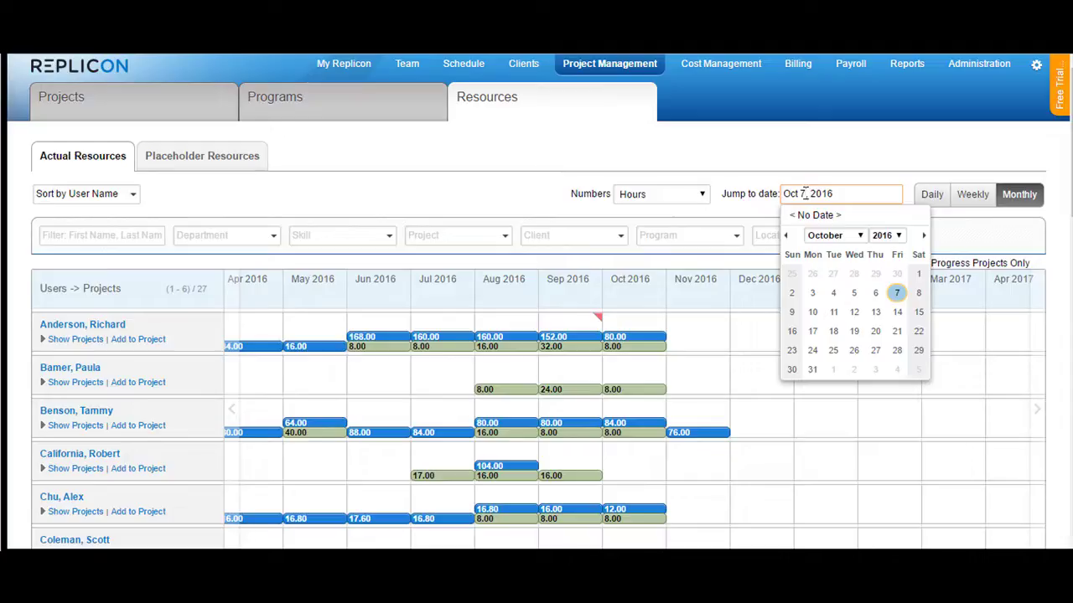
pyautogui.click(655, 170)
# Cycle the bar numbers through Percentage, Hours and None, ending on Hours.
pyautogui.click(669, 202)
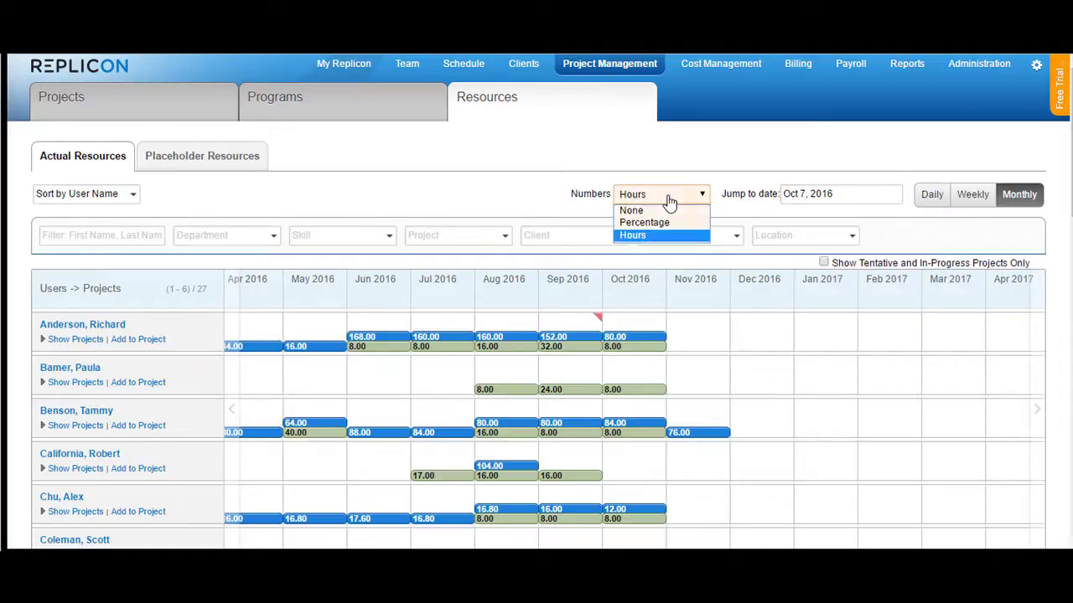
pyautogui.click(665, 224)
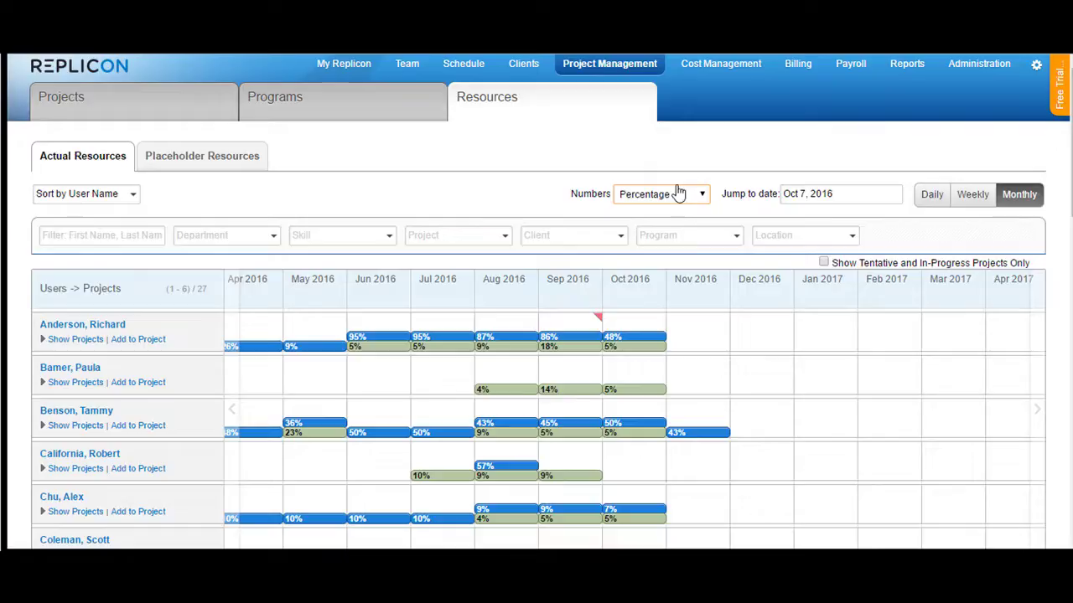
pyautogui.click(677, 193)
pyautogui.click(667, 234)
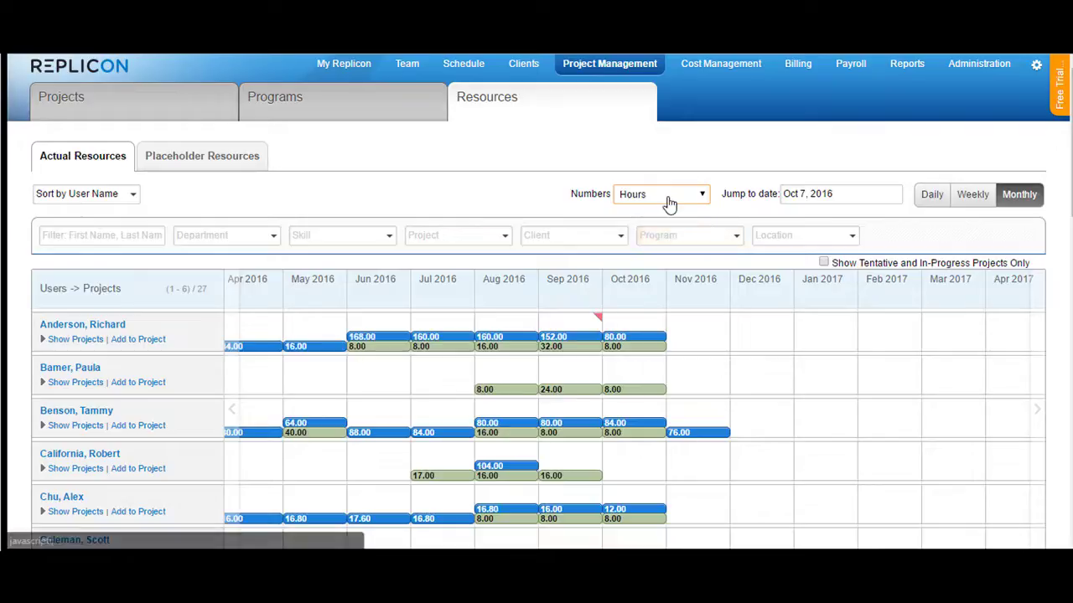
pyautogui.click(667, 199)
pyautogui.click(664, 211)
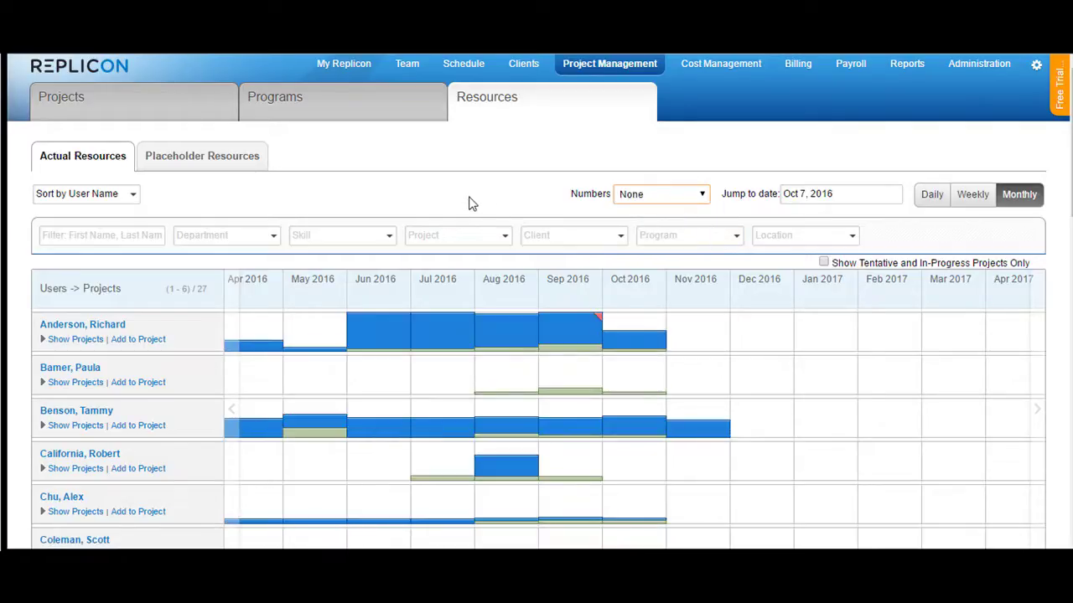
pyautogui.click(661, 201)
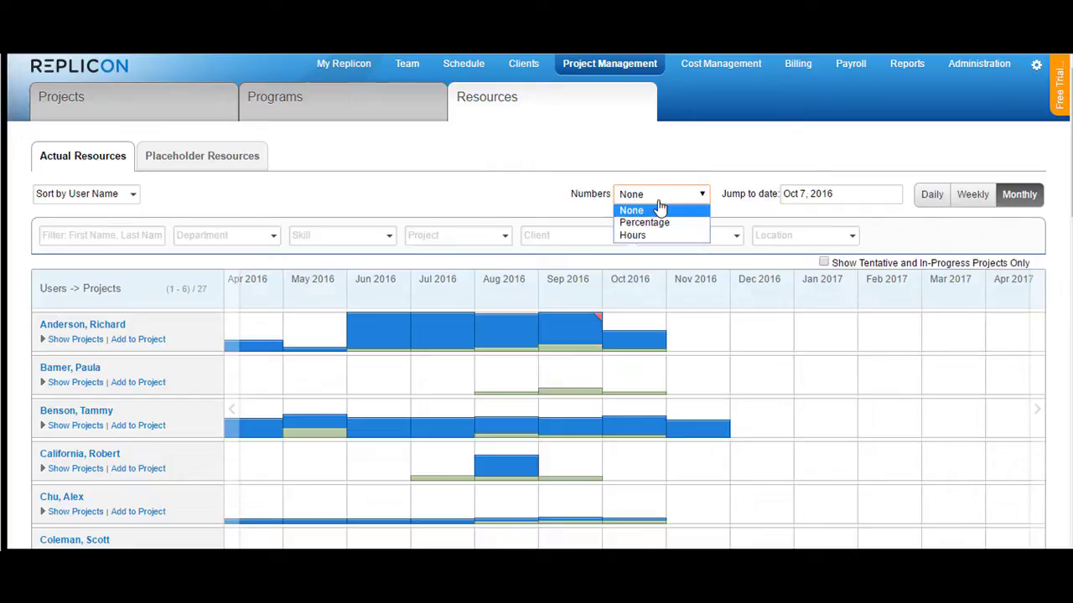
pyautogui.click(658, 235)
pyautogui.scroll(-3, 884, 364)
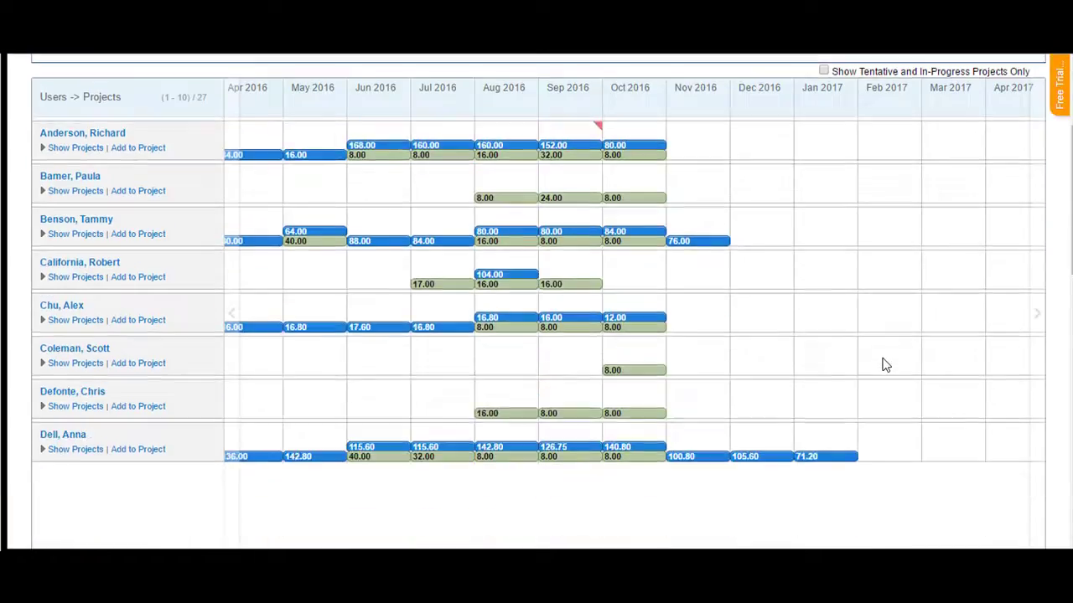
pyautogui.scroll(-3, 886, 364)
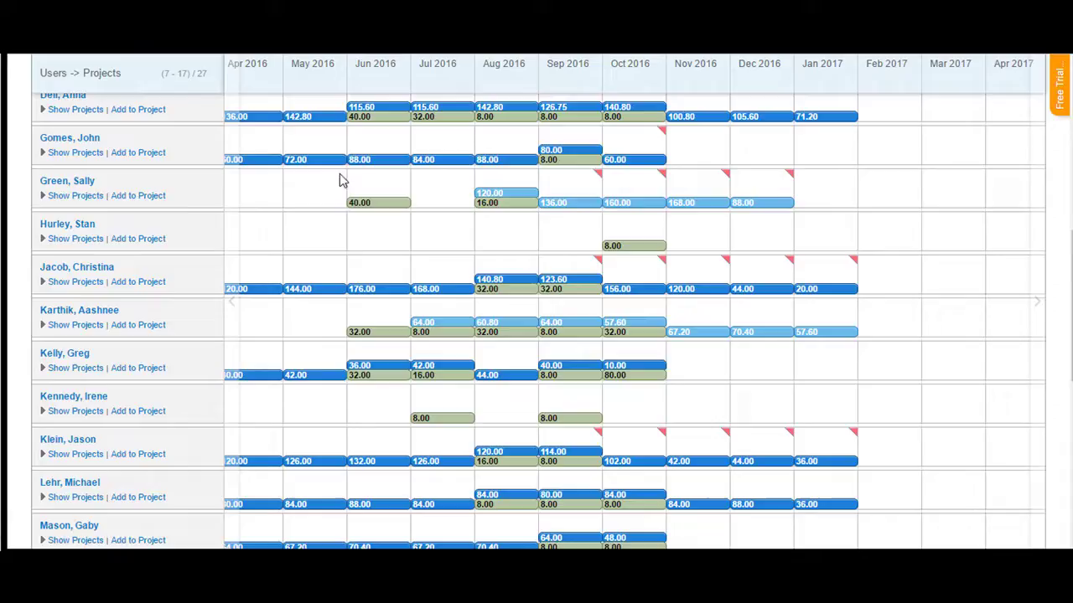
pyautogui.moveTo(1005, 354)
pyautogui.moveTo(852, 264)
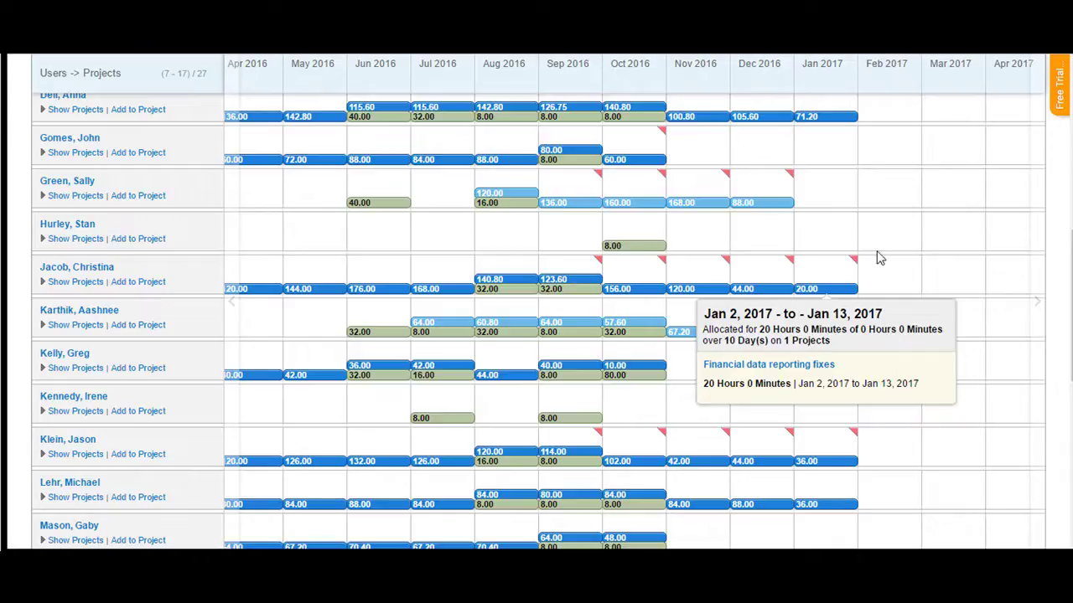
pyautogui.scroll(5, 1066, 282)
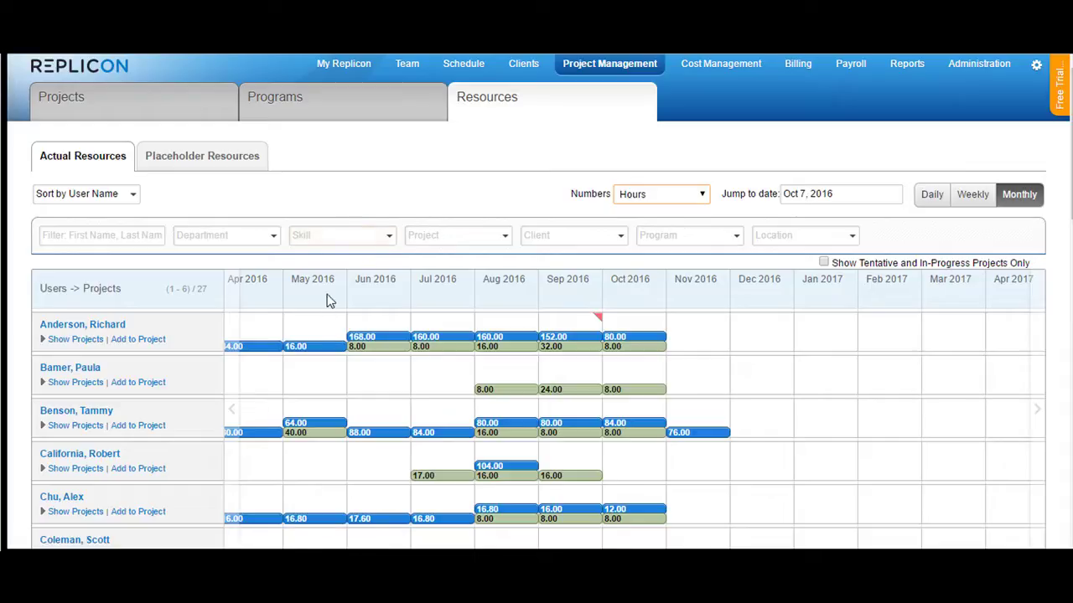
pyautogui.moveTo(303, 346)
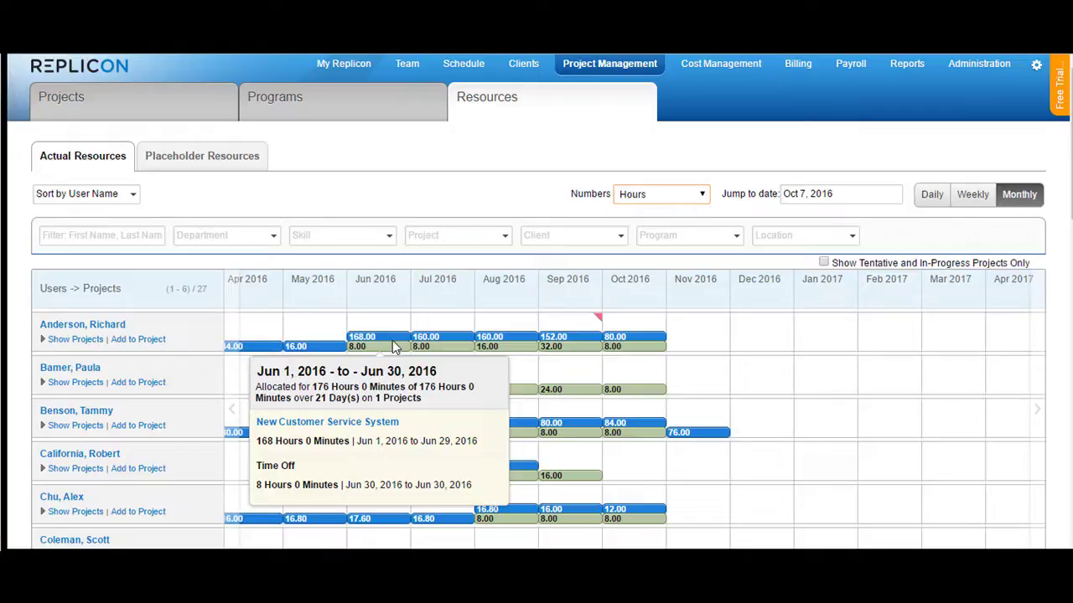
# Show the first user's projects and add Automated Reporting & Dashboards, skipping the hour allocation.
pyautogui.click(76, 339)
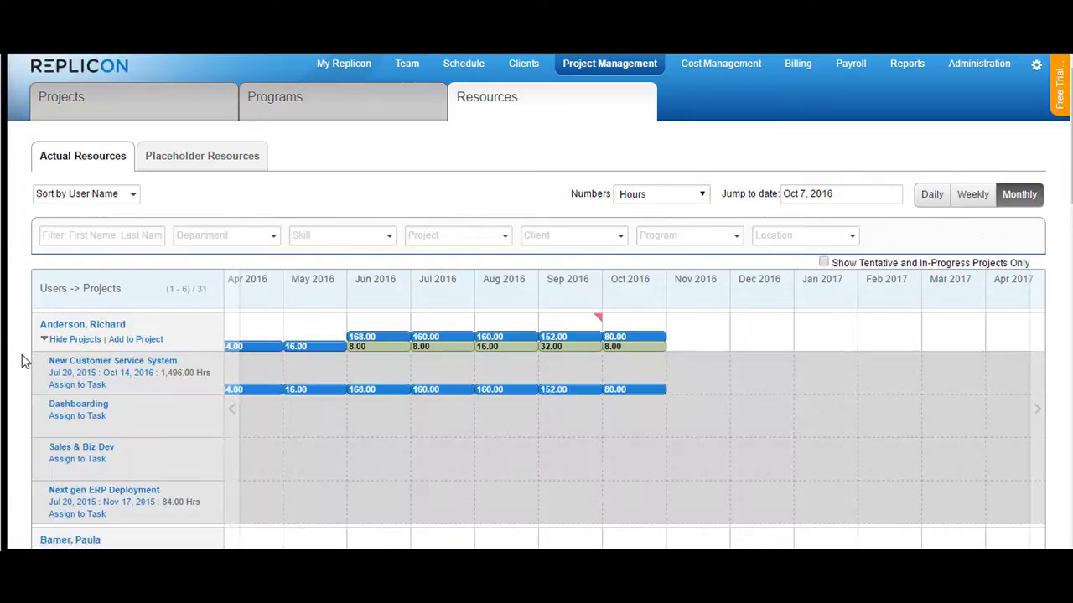
pyautogui.scroll(-3, 20, 356)
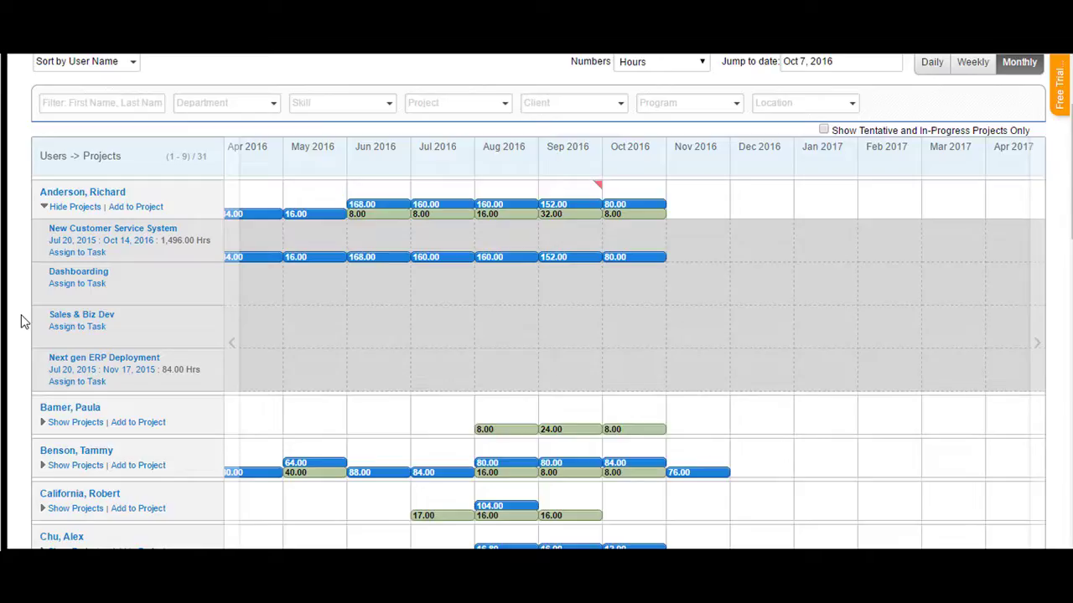
pyautogui.click(148, 207)
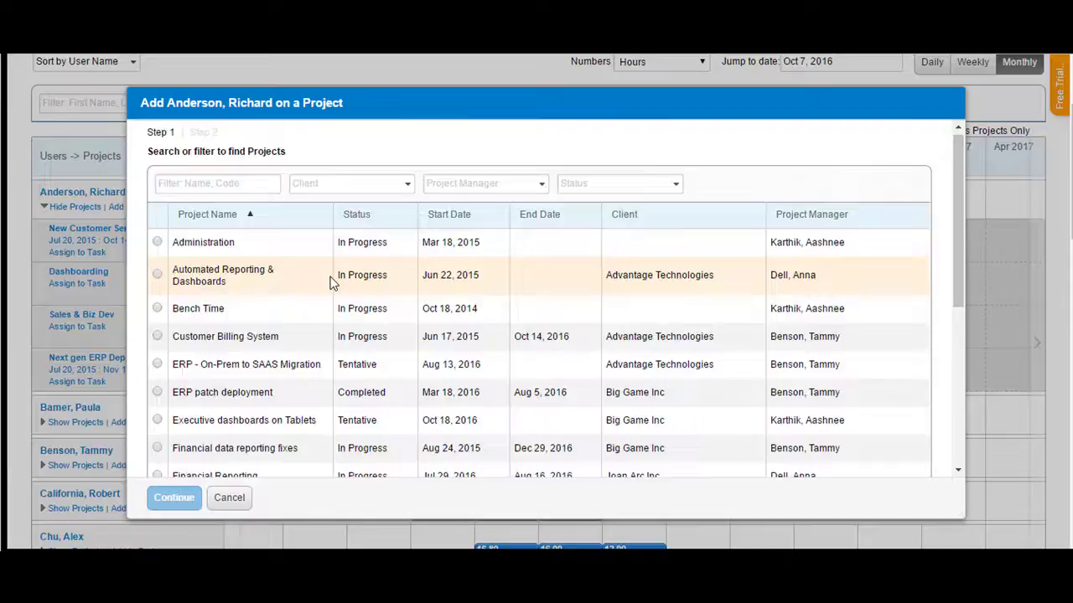
pyautogui.scroll(-10, 329, 283)
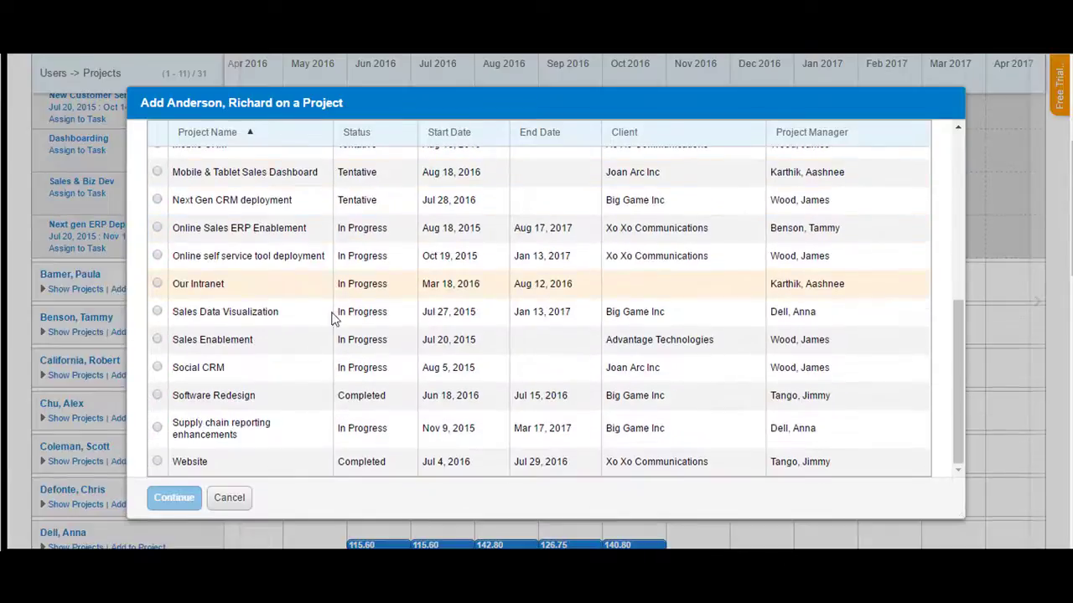
pyautogui.scroll(10, 335, 331)
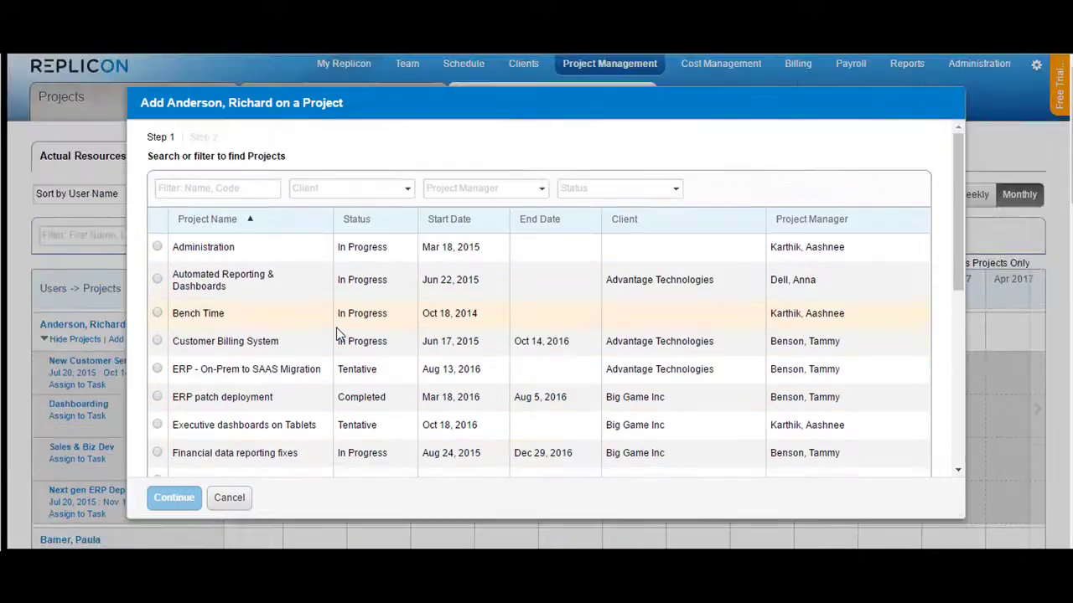
pyautogui.click(157, 280)
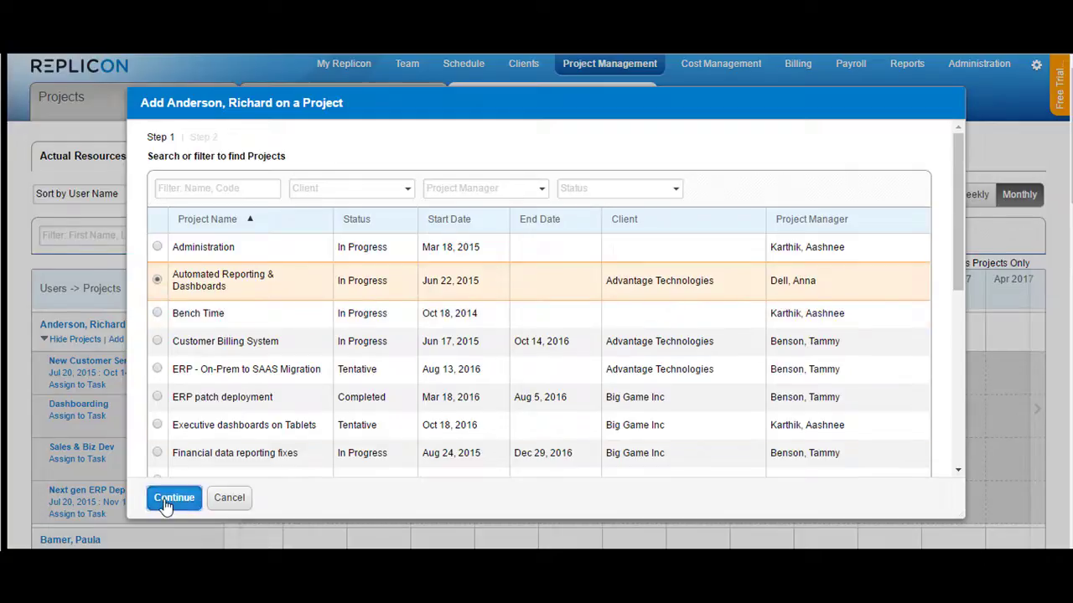
pyautogui.click(173, 498)
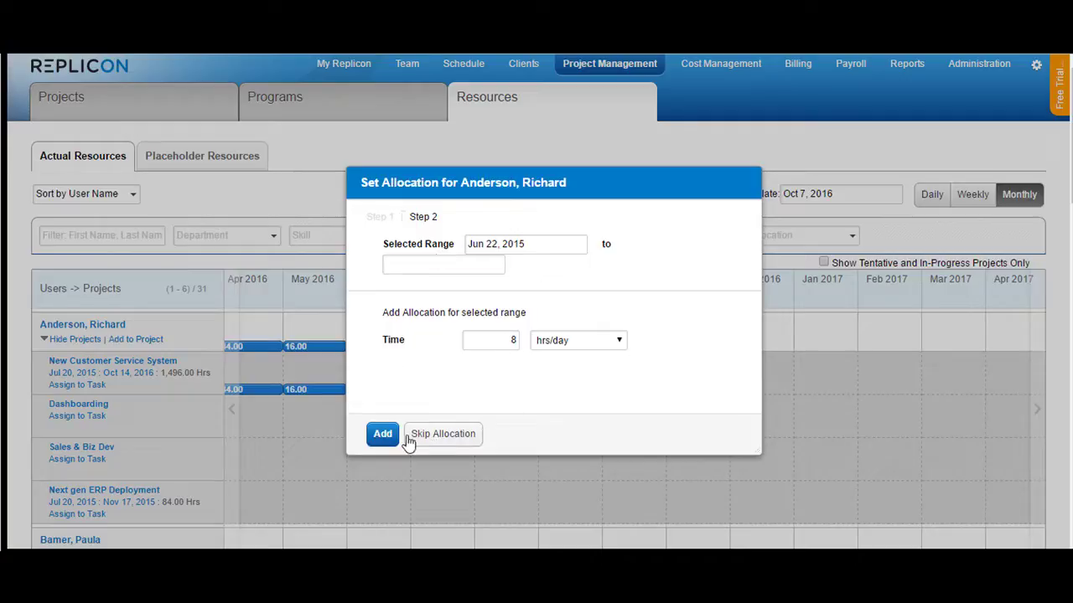
pyautogui.click(441, 440)
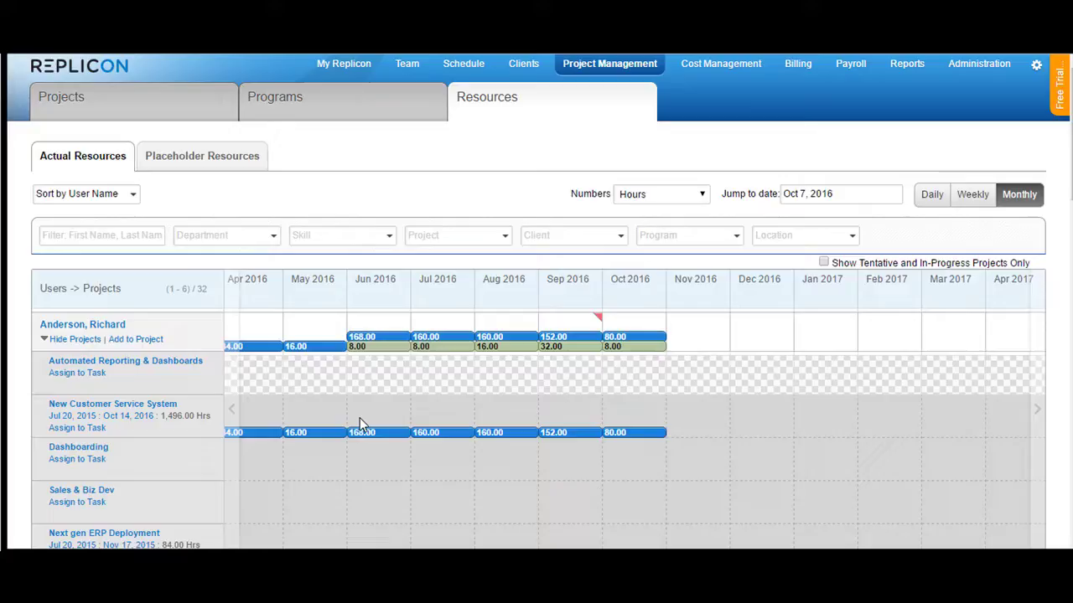
# On the Next gen ERP Deployment row, allocate July 2016 and 176 Total Hours for September 2016.
pyautogui.scroll(-2, 360, 419)
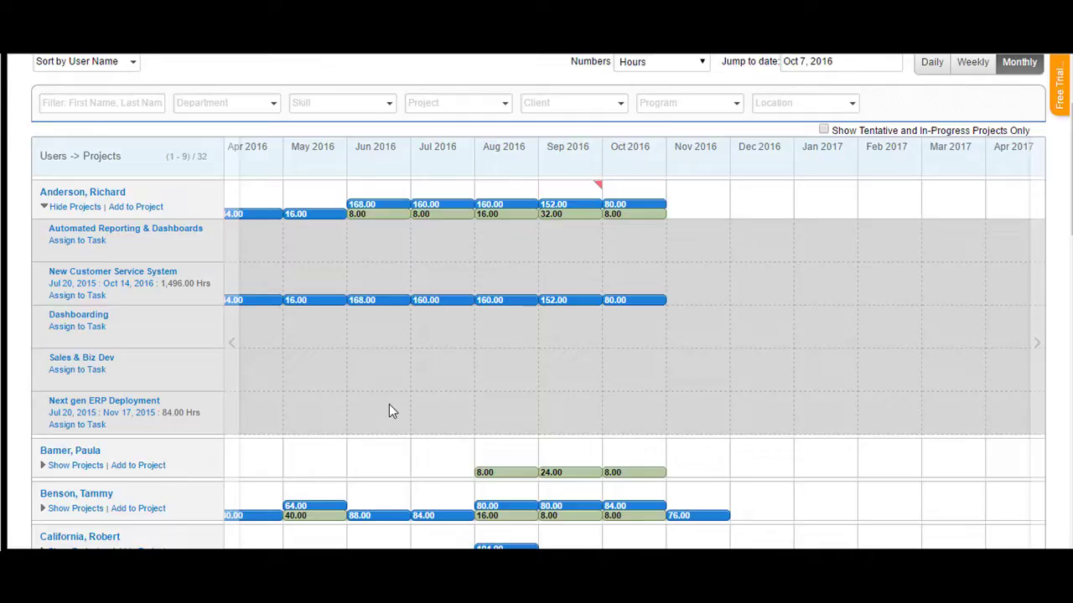
pyautogui.moveTo(388, 404); pyautogui.dragTo(505, 400)
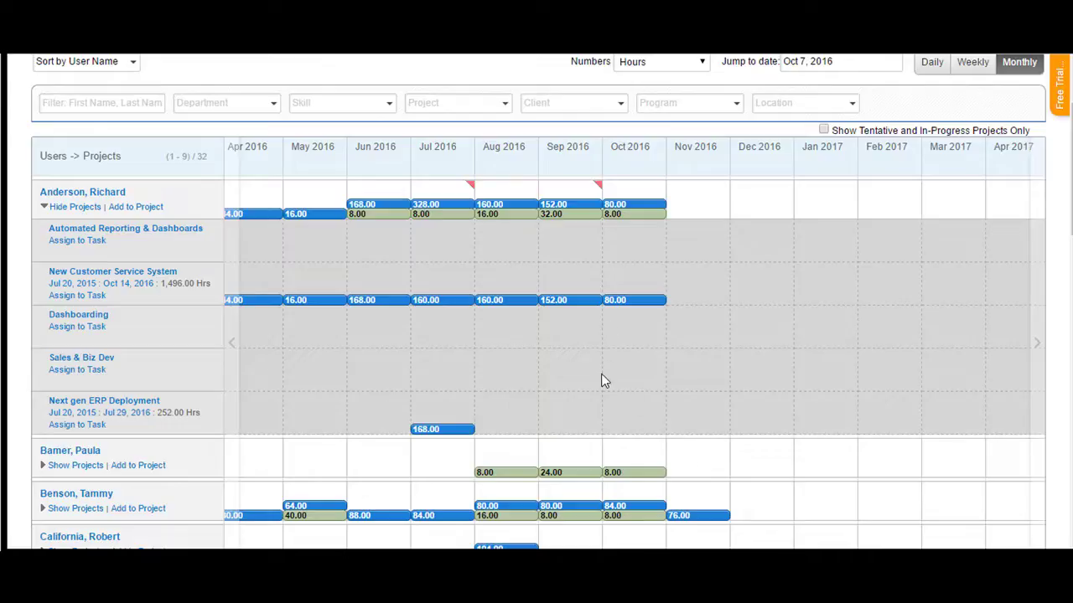
pyautogui.click(575, 419)
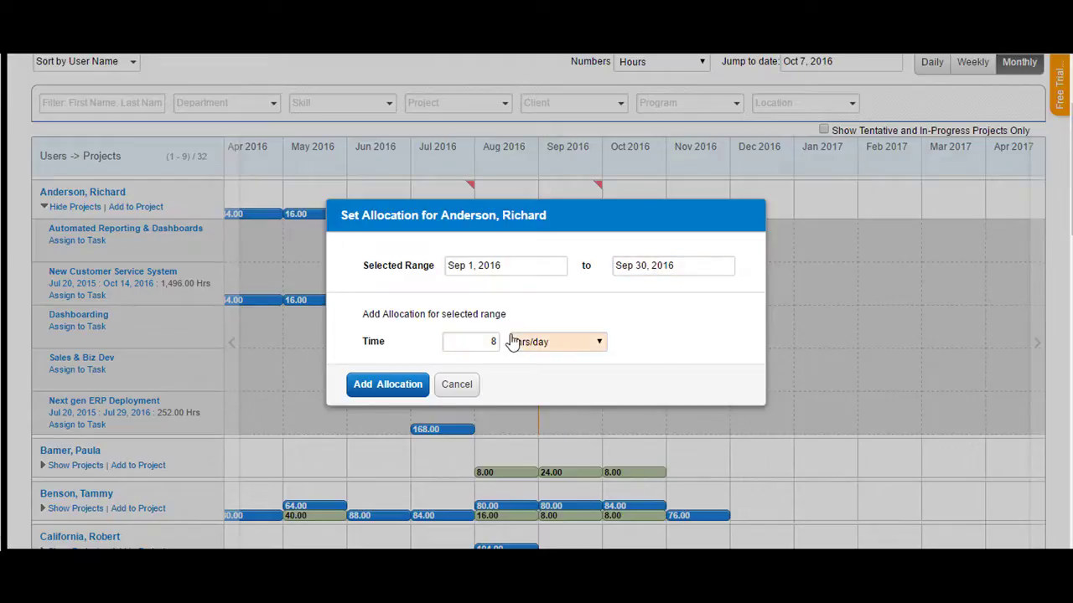
pyautogui.click(547, 344)
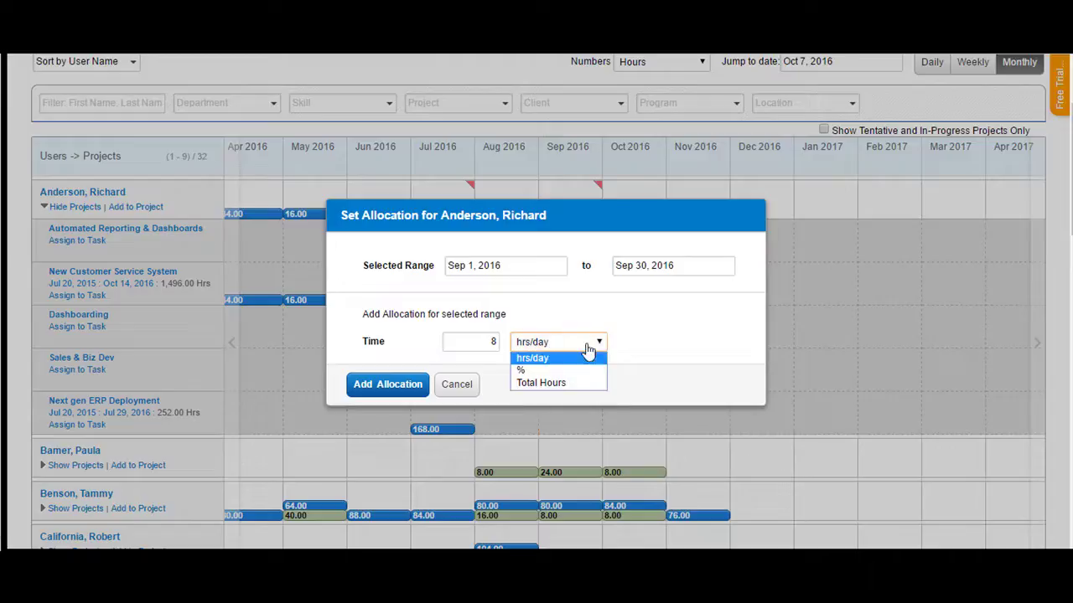
pyautogui.click(559, 382)
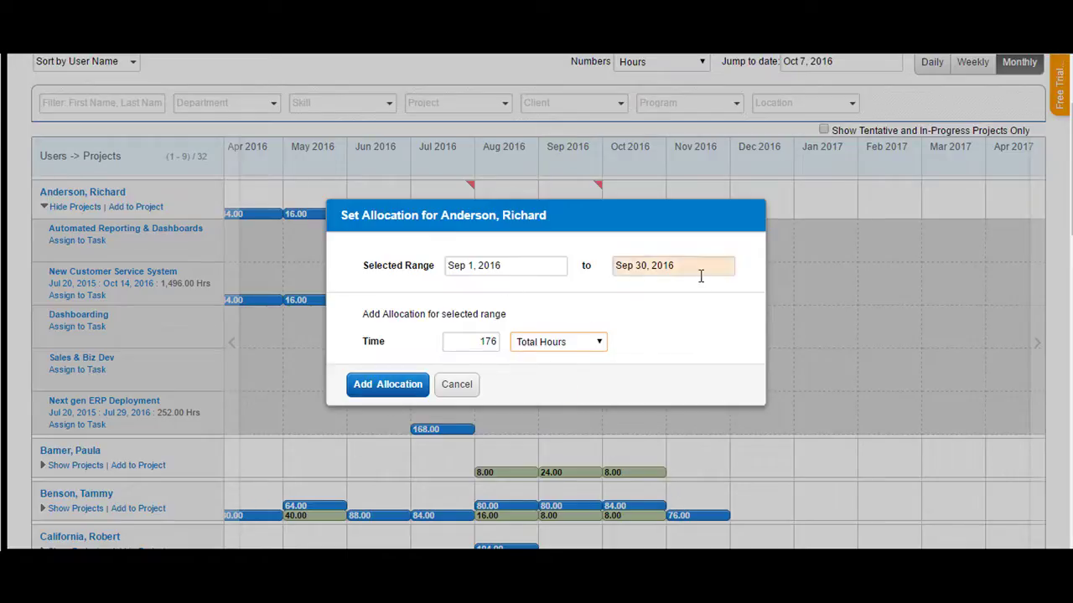
pyautogui.click(396, 394)
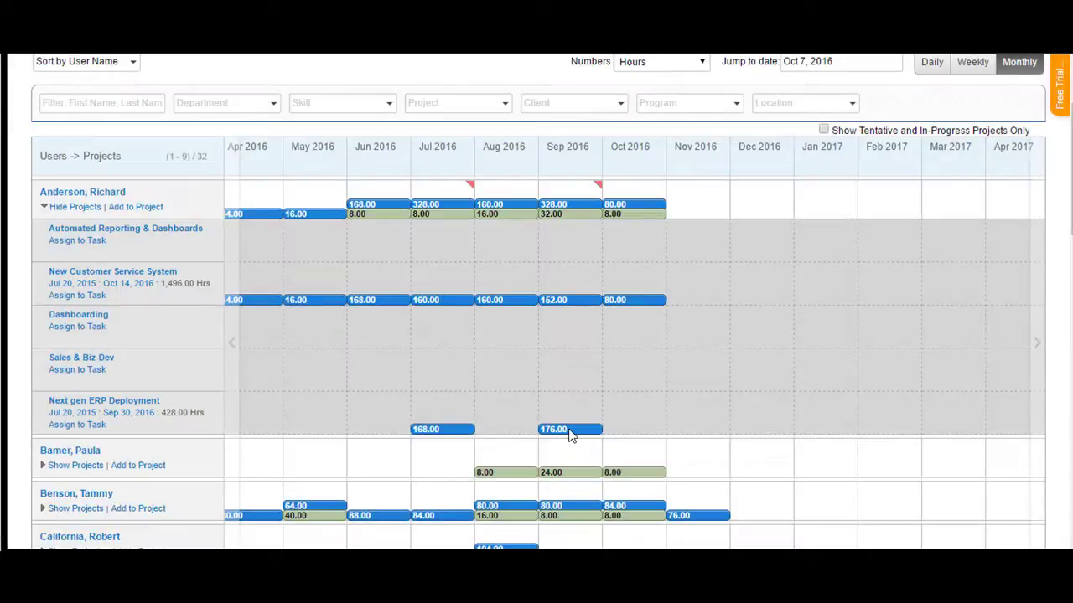
# Switch the resource grid from monthly to Weekly, then Daily columns.
pyautogui.click(972, 64)
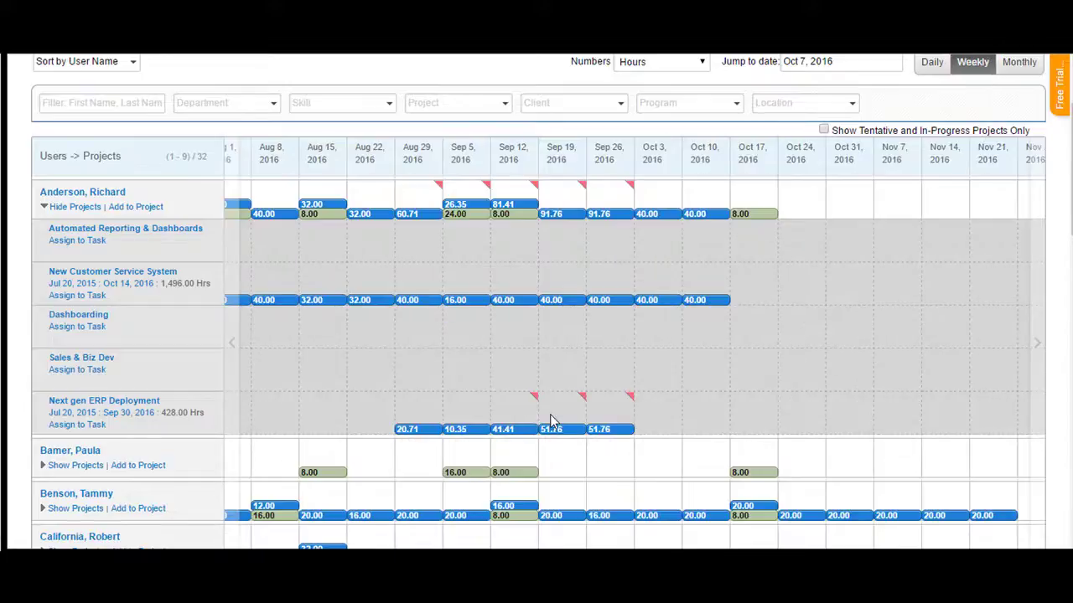
pyautogui.click(928, 63)
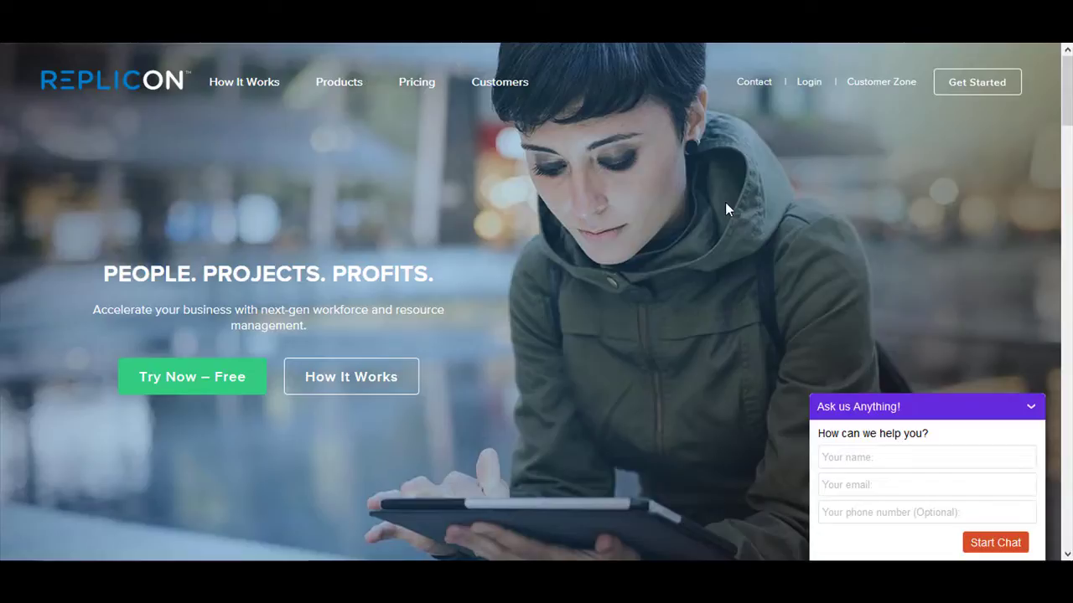
# Go to the Customer Zone site and open its Community section.
pyautogui.click(889, 88)
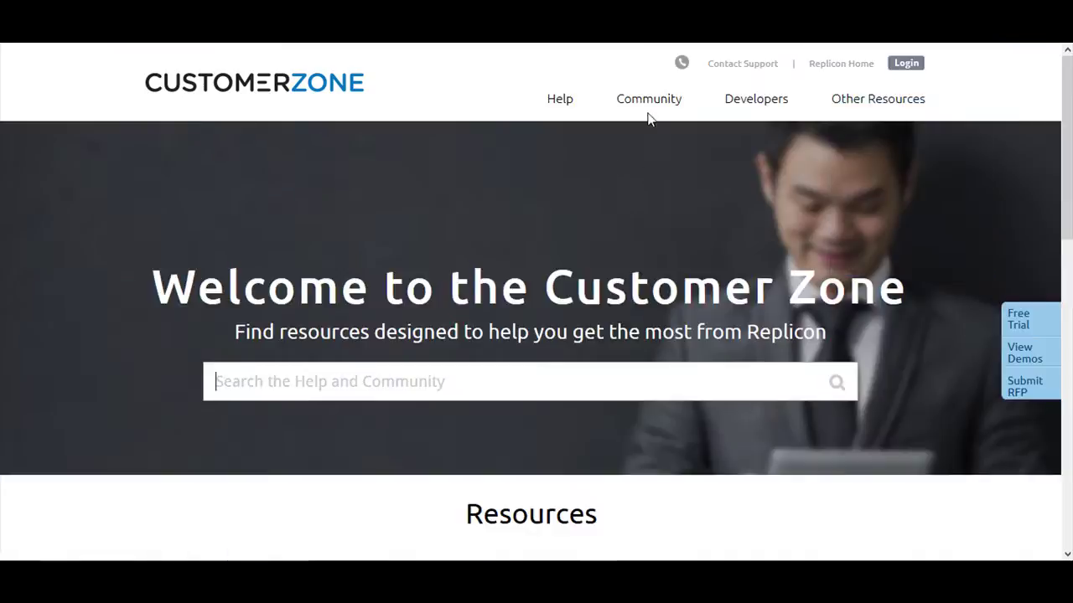
pyautogui.click(654, 102)
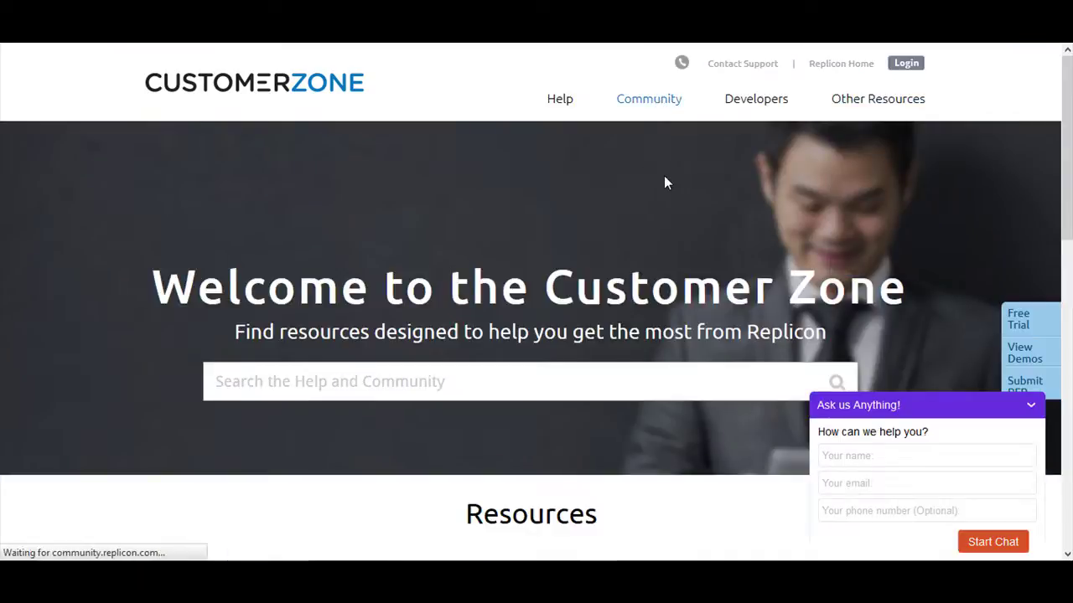